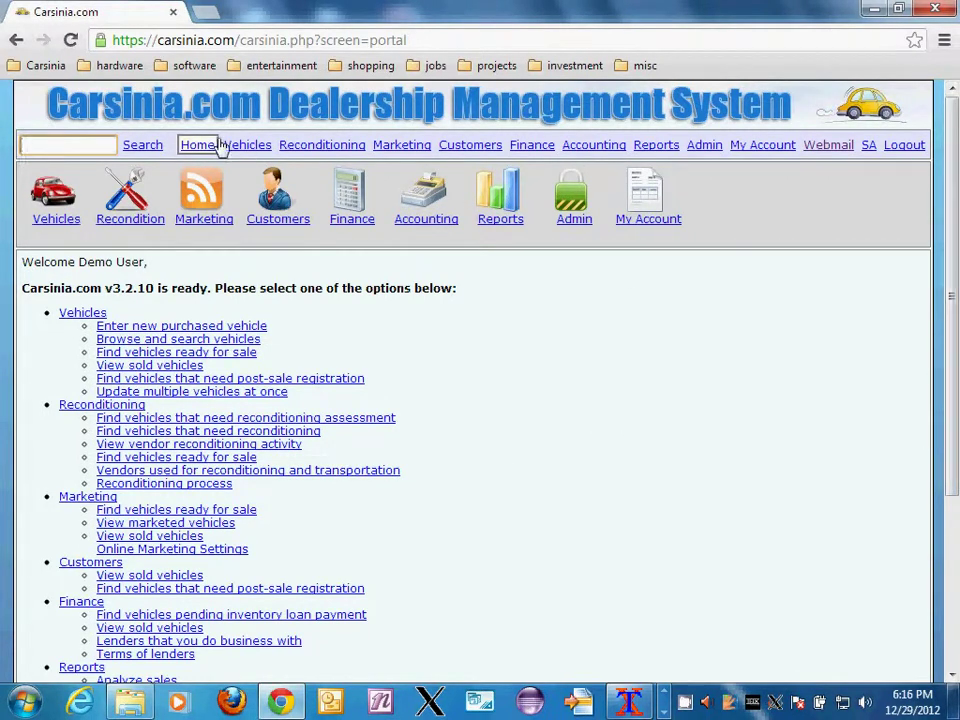
Go to Marketing to list the marketed vehicles with their details and marketing prices
left_click_drag(203, 196, 206, 214)
left_click(208, 216)
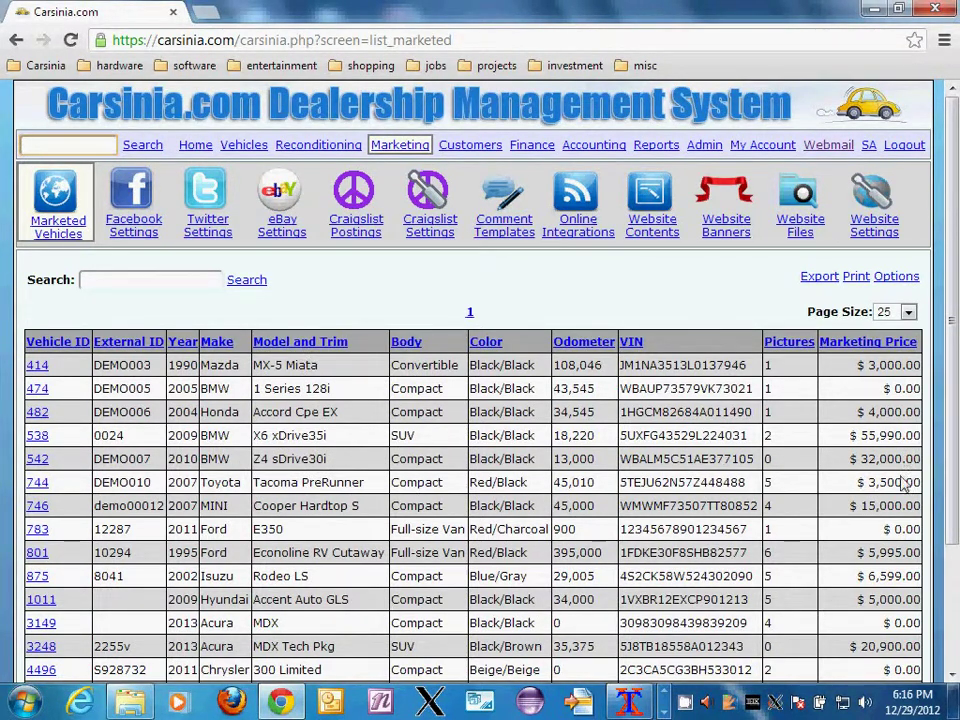
Open vehicle 542, the 2010 BMW Z4 sDrive30i, and view its empty Pictures page
scroll(660, 380, "down", 2)
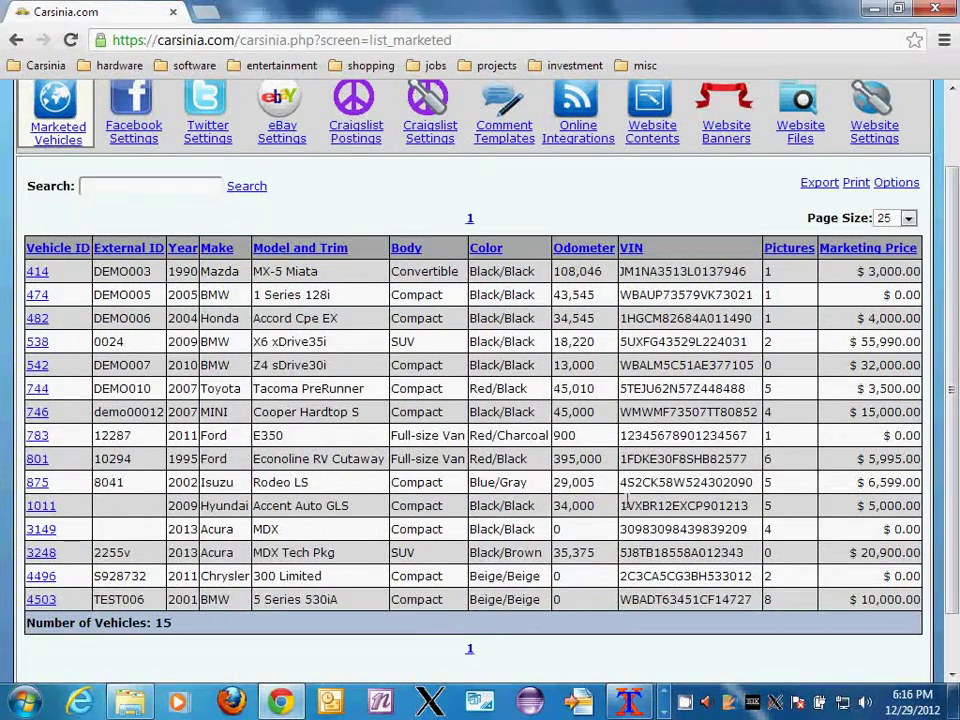
scroll(505, 434, "up", 2)
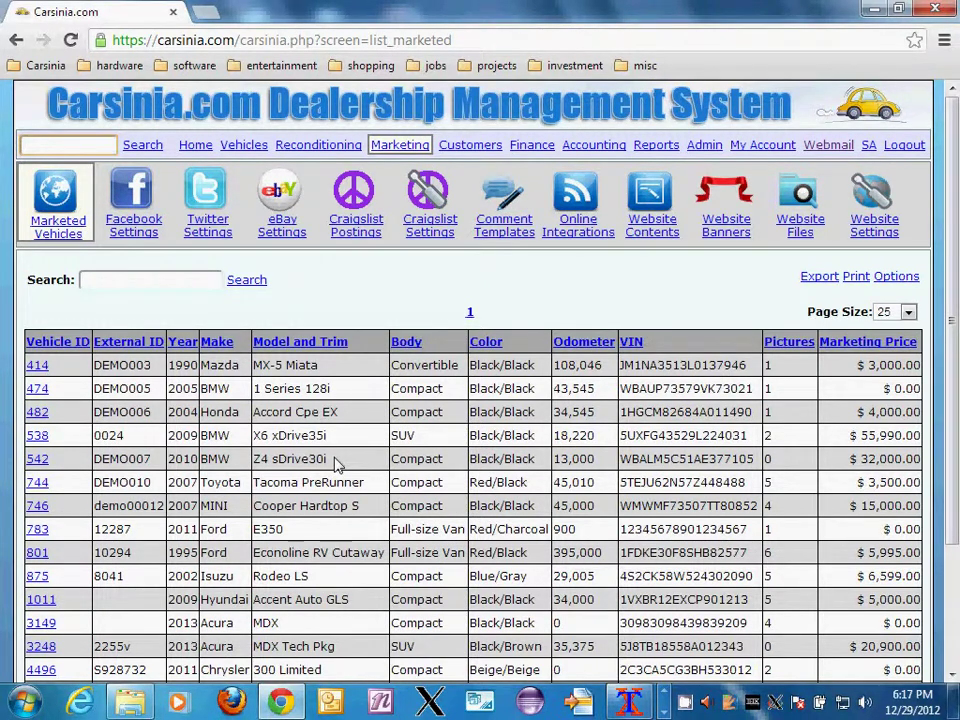
left_click(37, 459)
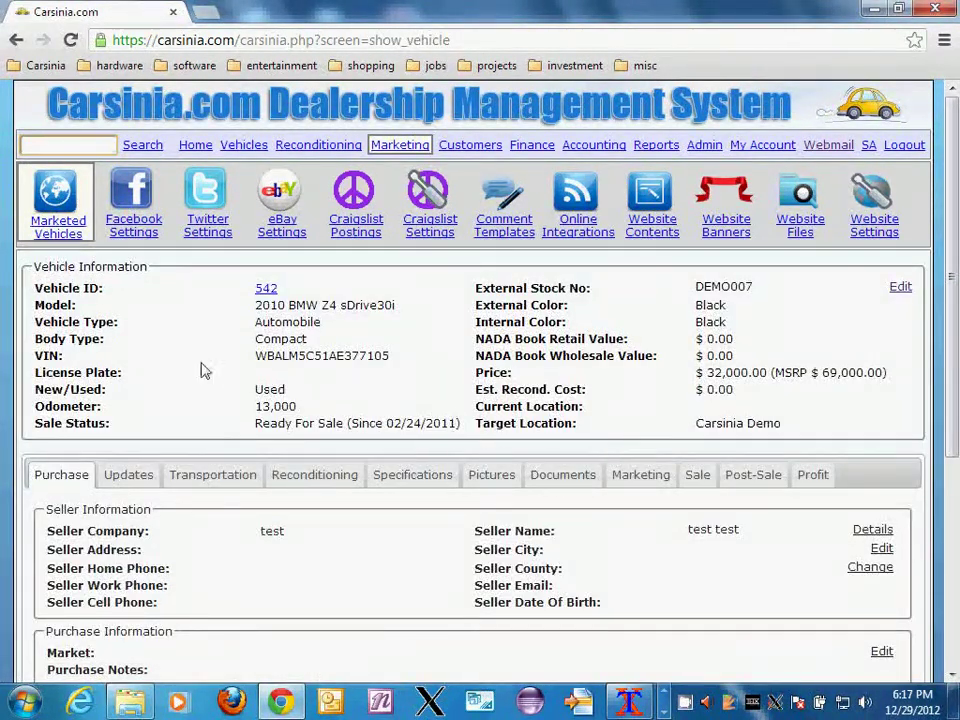
left_click(492, 476)
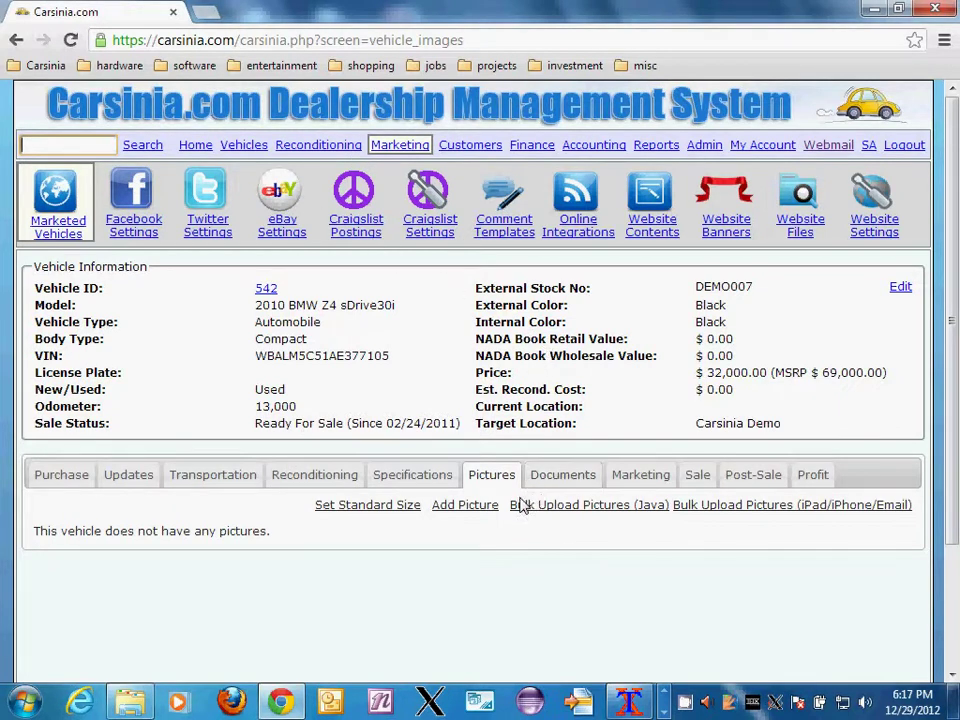
Load the carsiniademo.com dealer website in a new browser tab
left_click(205, 12)
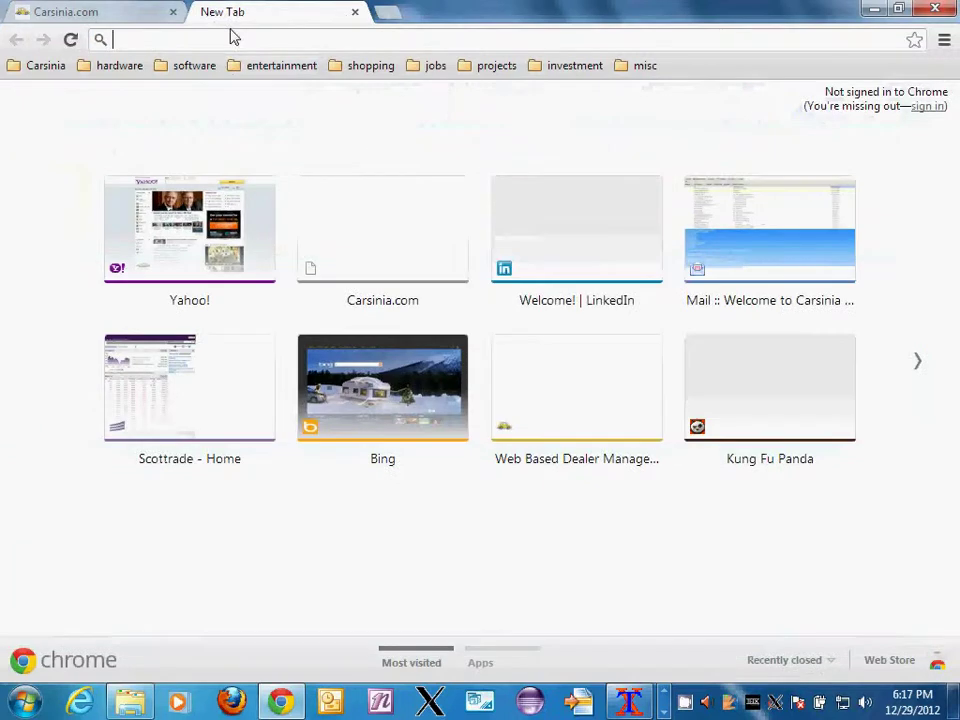
type("carsiniademo.com")
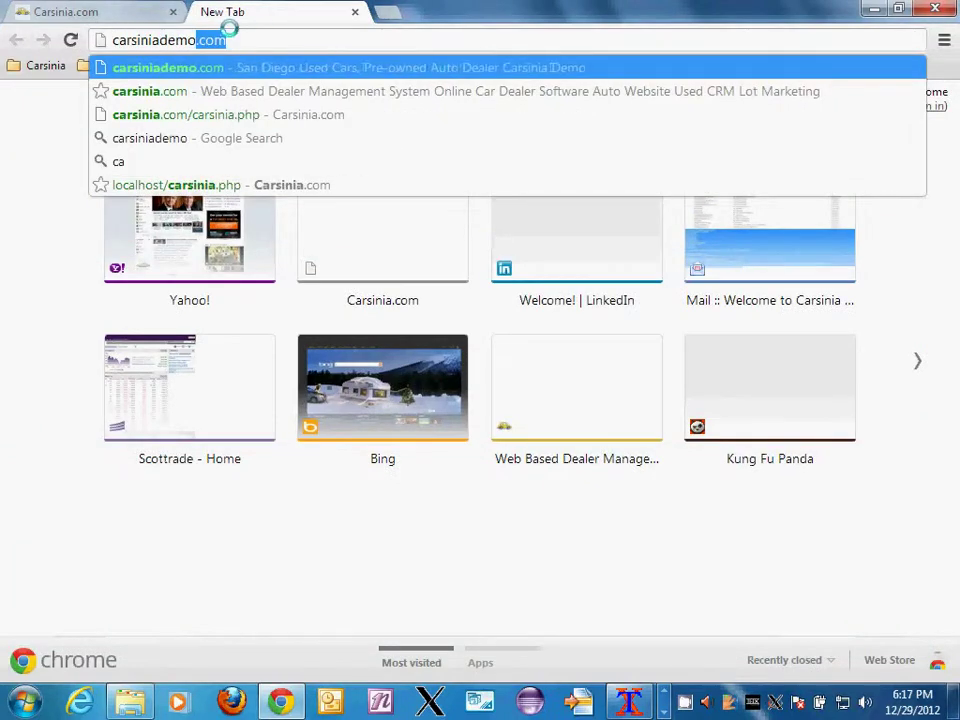
key("Return")
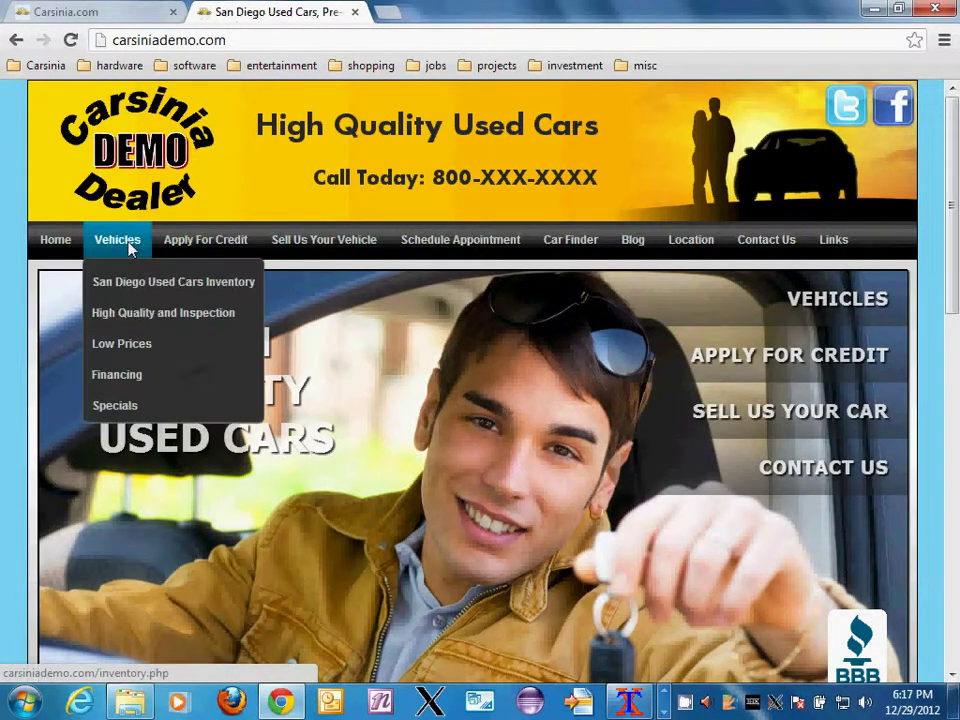
Check the 2010 BMW Z4 sDrive30i listing shows only a stock image, then return to Carsinia.com
left_click(120, 242)
scroll(330, 447, "down", 7)
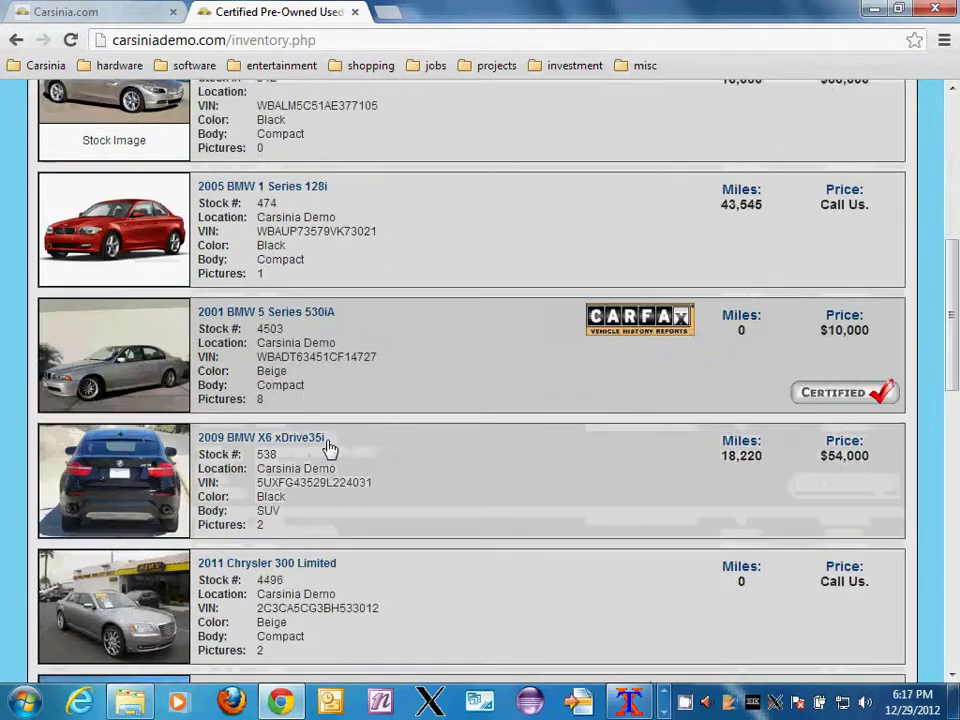
scroll(330, 447, "up", 5)
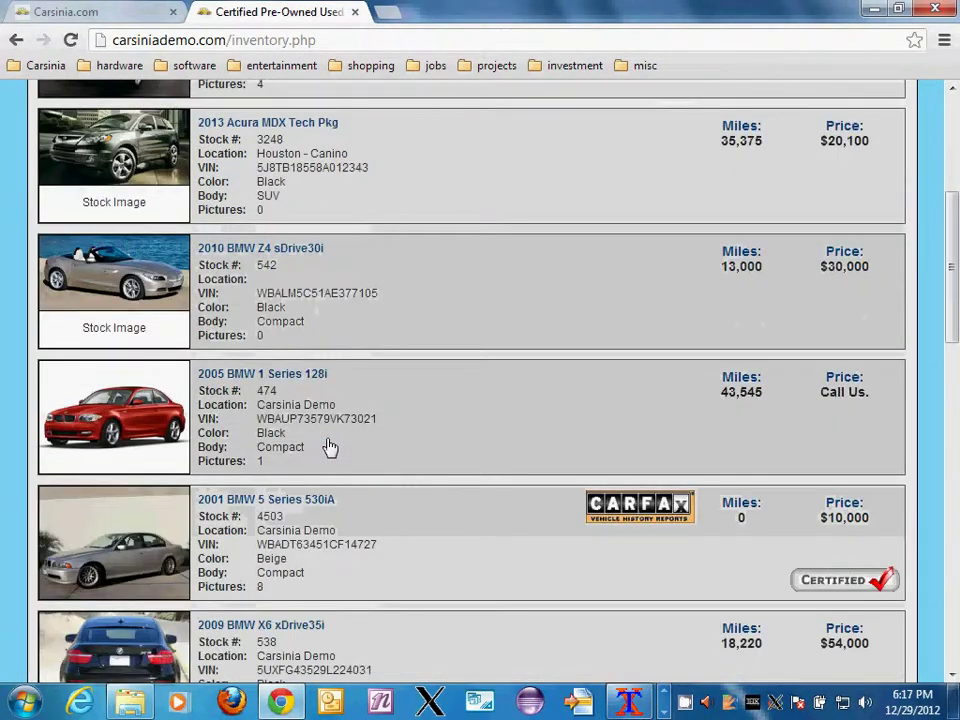
left_click(281, 303)
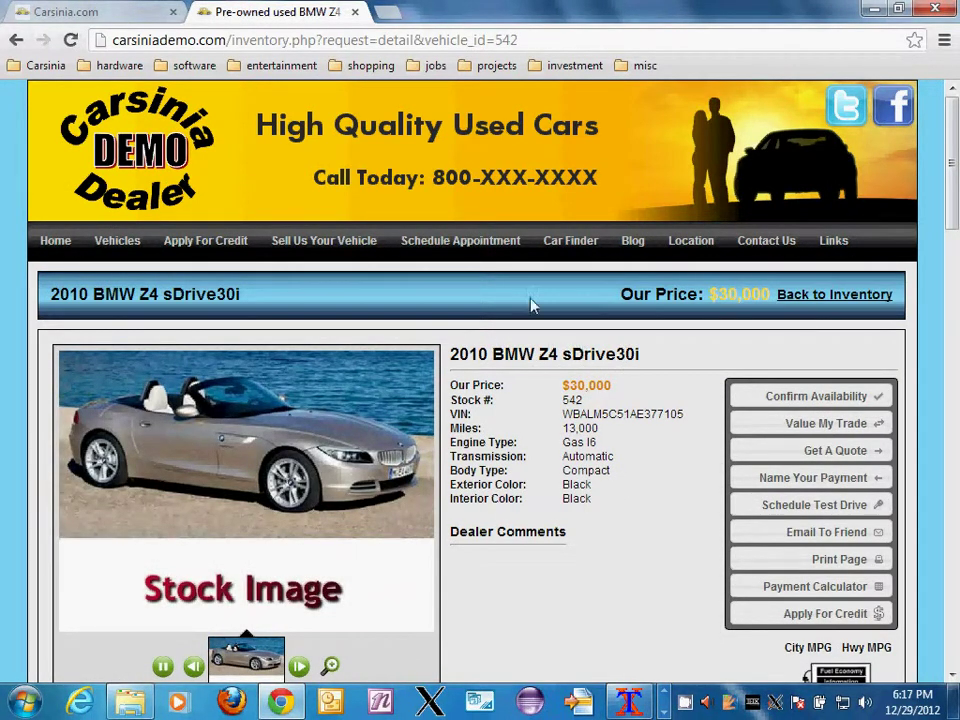
left_click(148, 10)
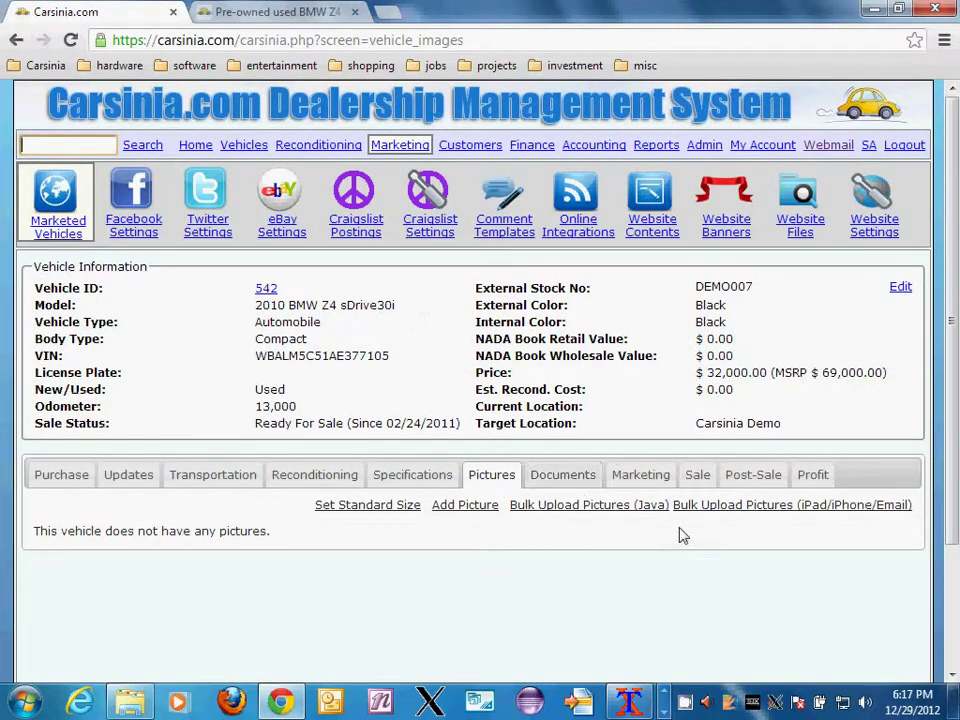
Start the Java bulk picture upload and always trust the upload applet's publisher
left_click(609, 508)
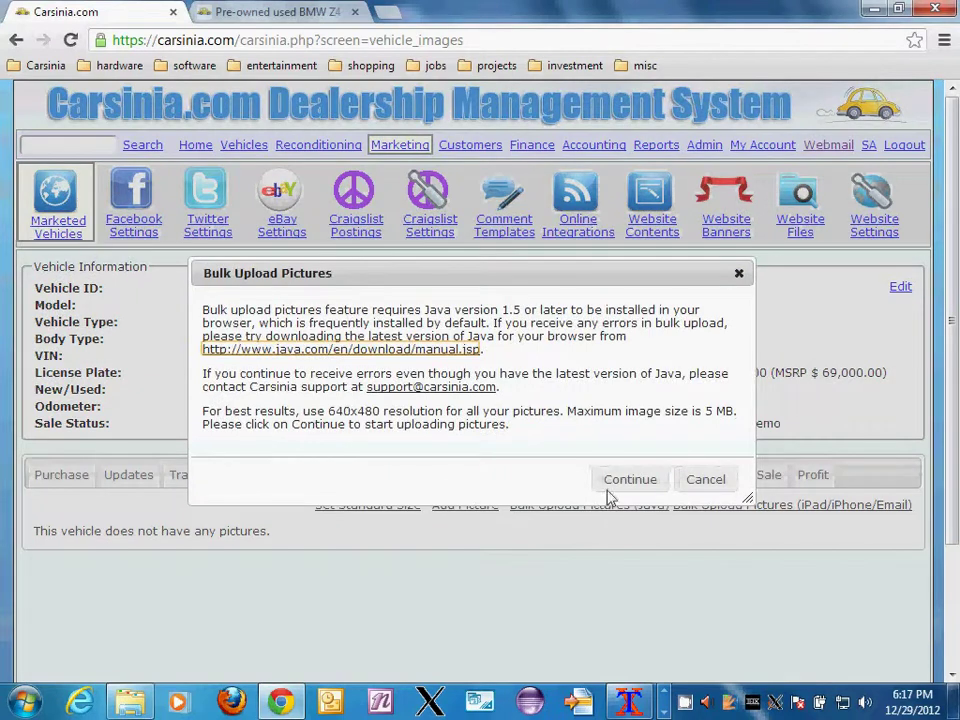
left_click(618, 481)
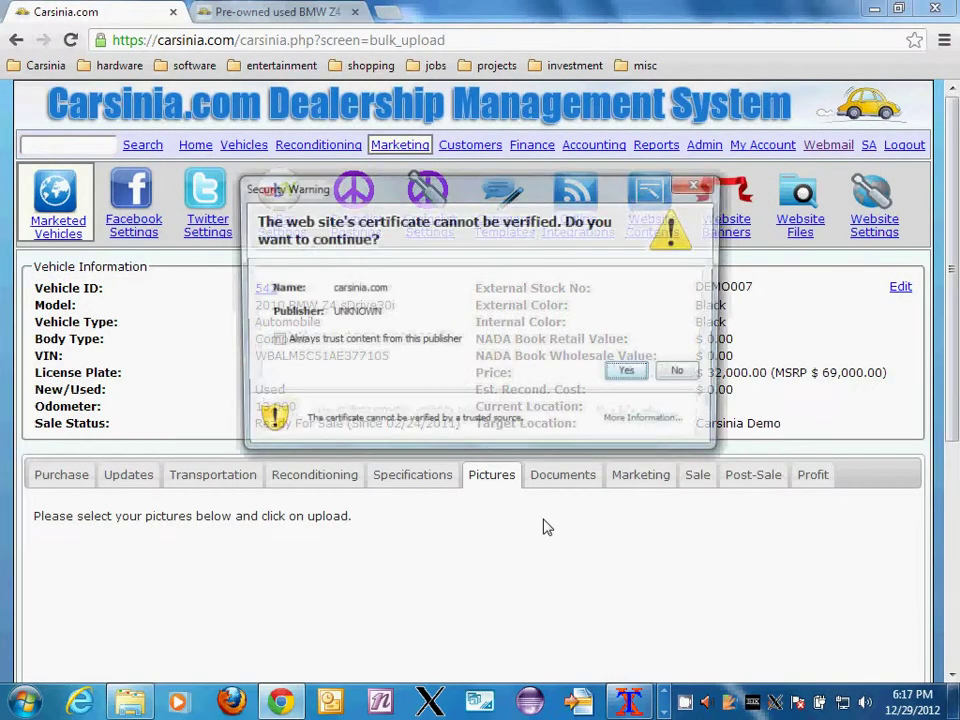
left_click(273, 341)
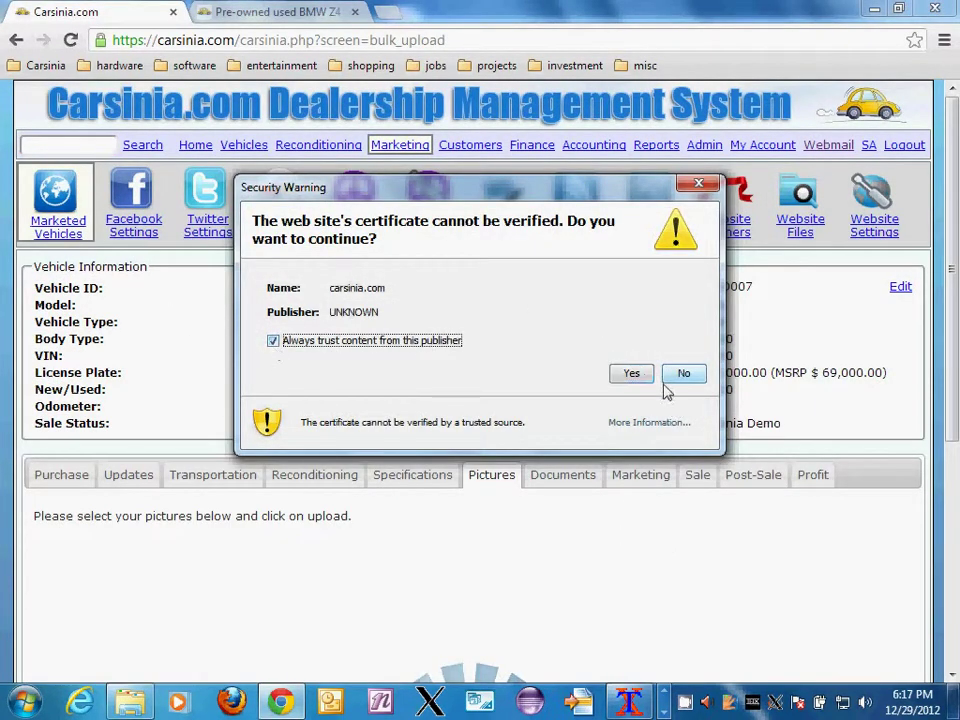
left_click(628, 375)
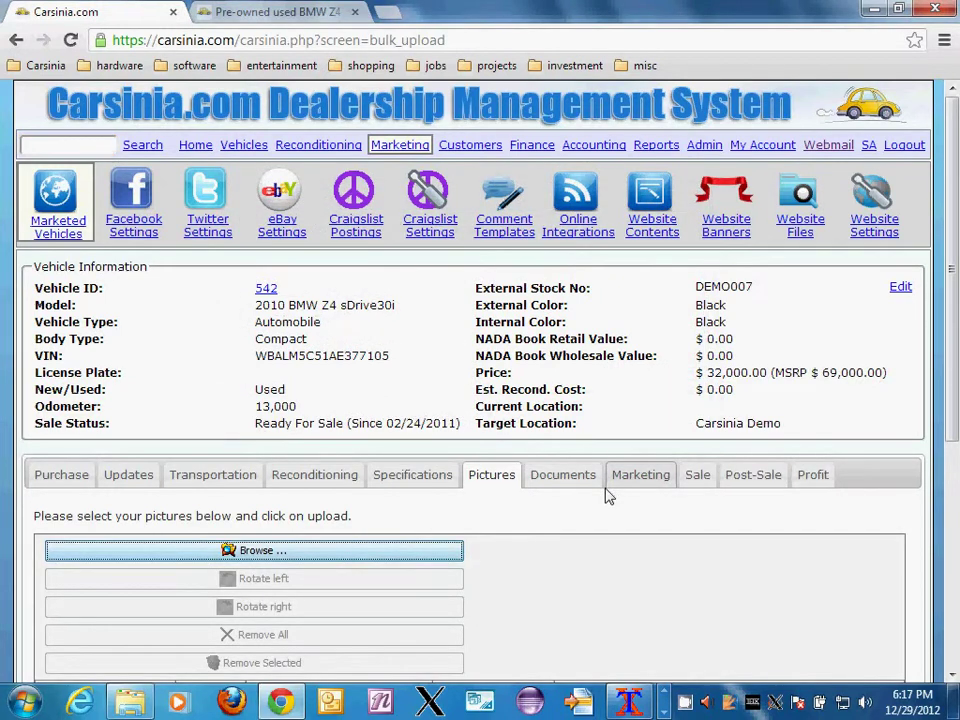
scroll(590, 493, "down", 4)
scroll(306, 426, "up", 1)
Upload all eight photos from Desktop\vehicles\bmw to vehicle 542
left_click(288, 257)
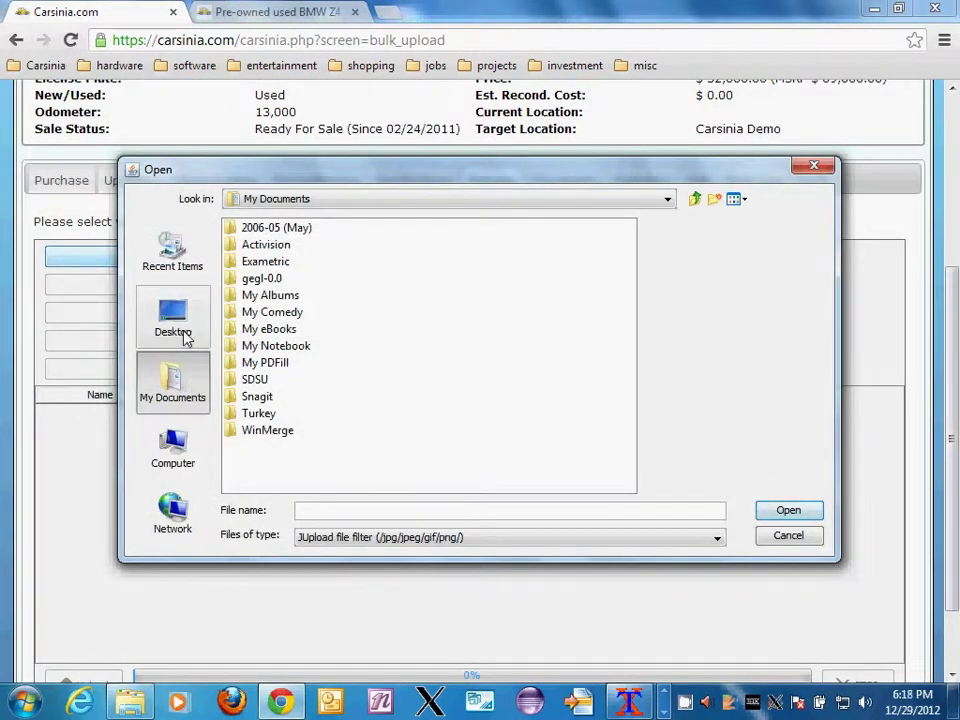
left_click(183, 334)
double_click(533, 345)
double_click(252, 257)
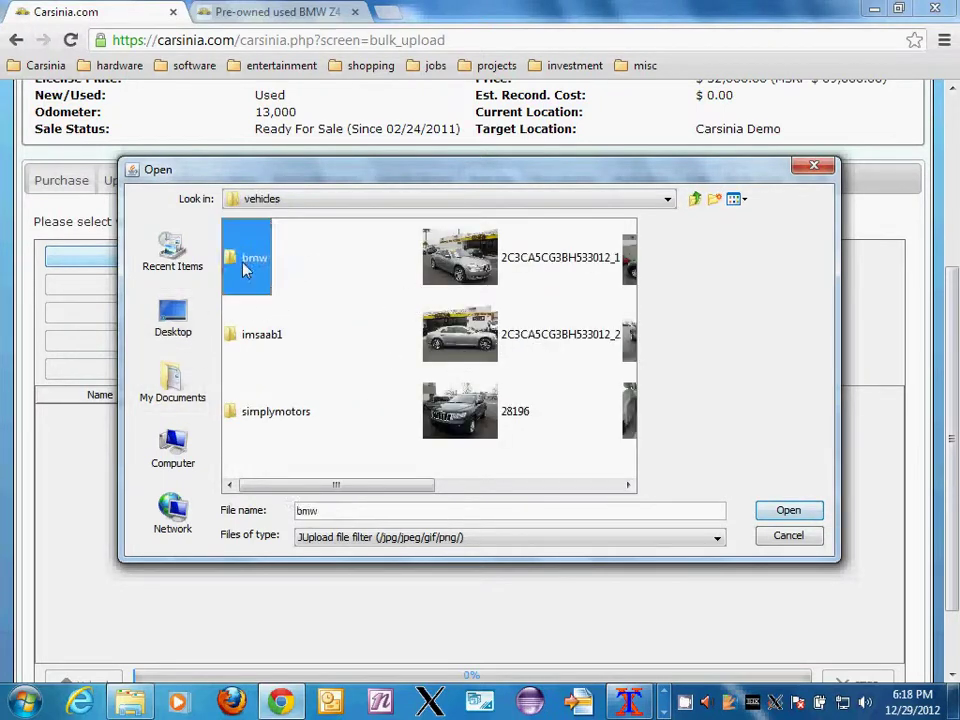
left_click(262, 257)
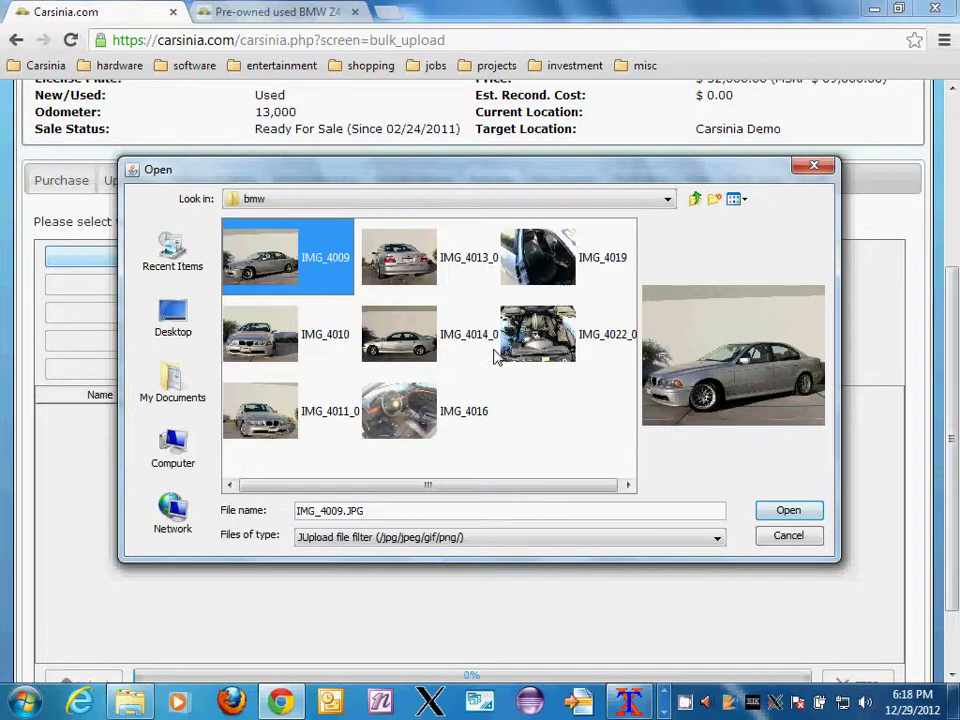
key("ctrl+a")
left_click(788, 511)
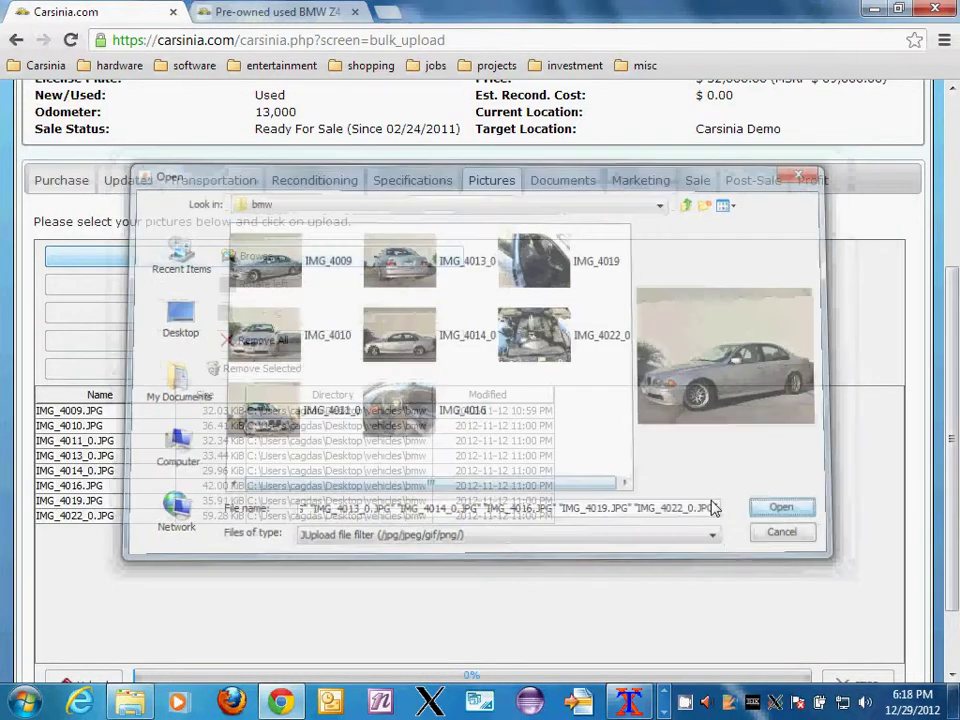
scroll(368, 437, "down", 1)
left_click(78, 594)
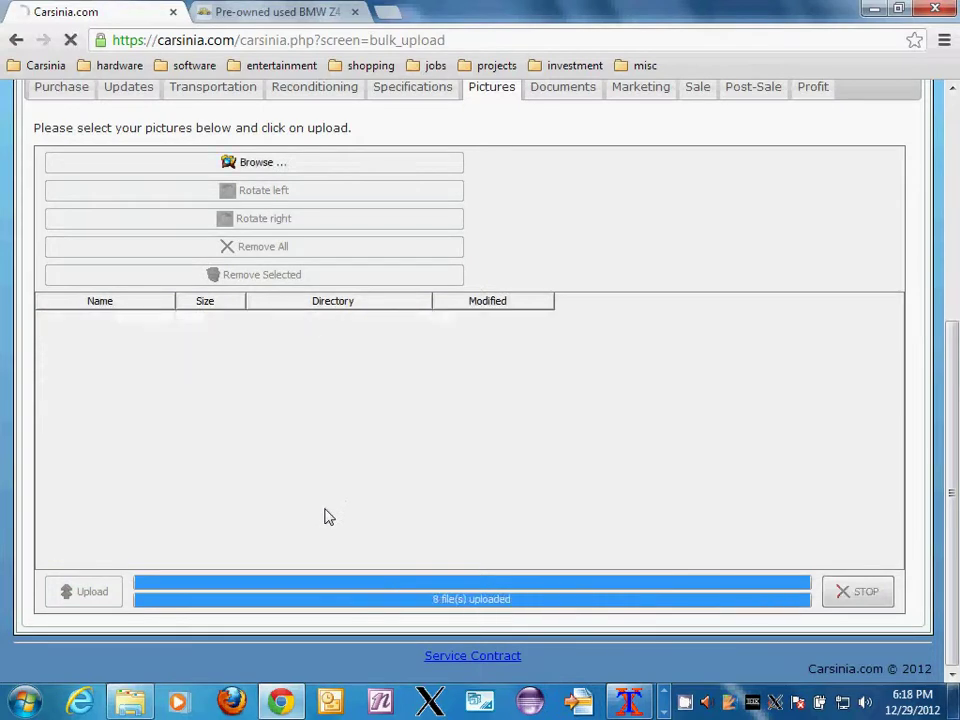
scroll(326, 514, "down", 4)
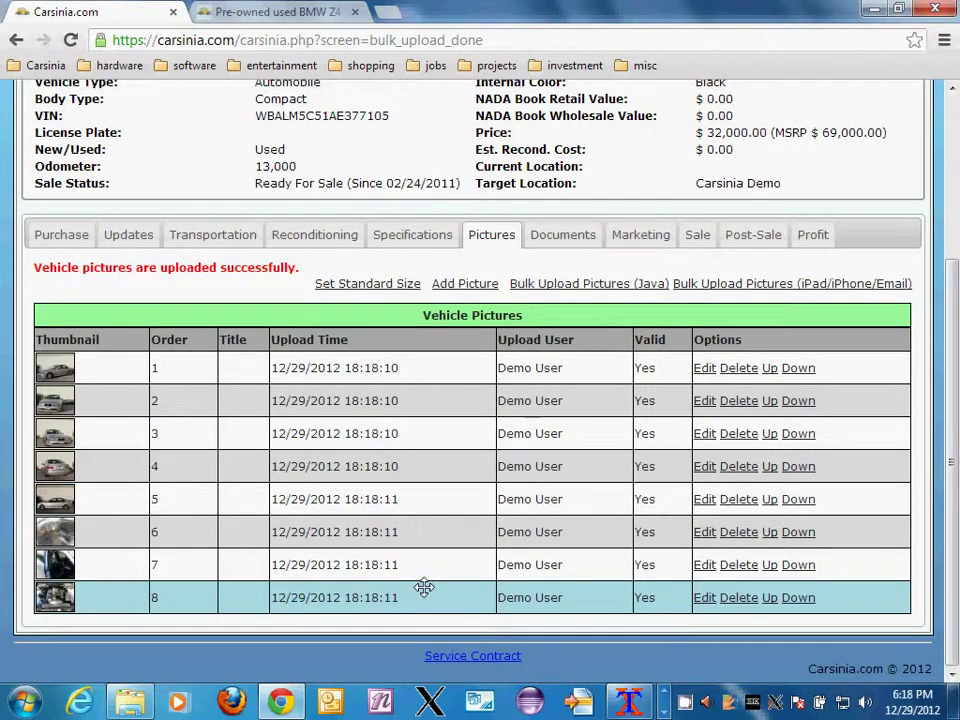
left_click(56, 370)
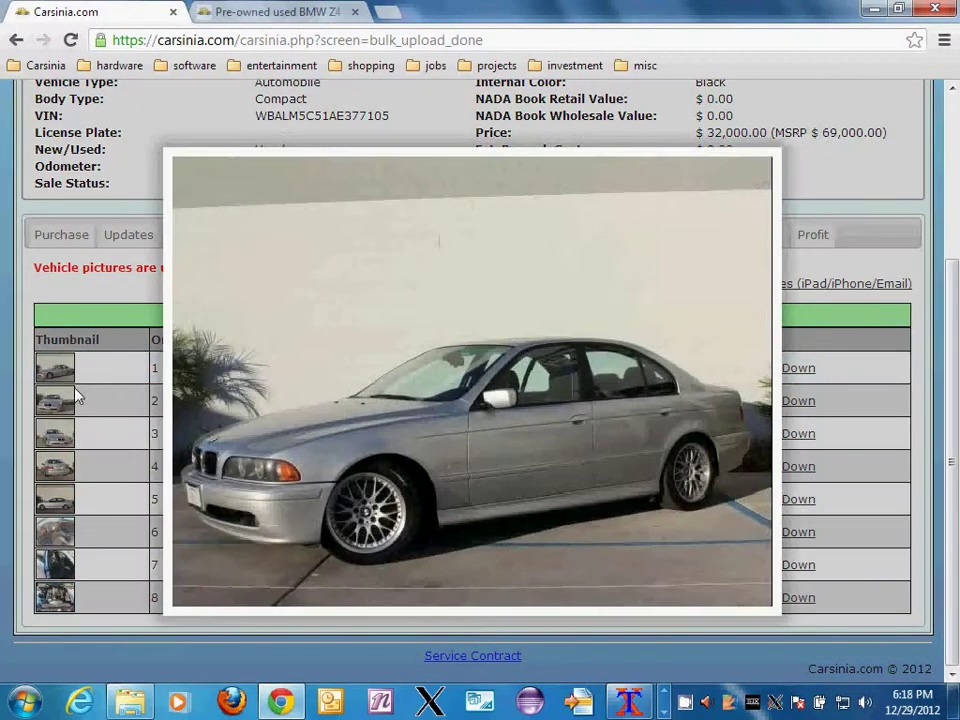
left_click(76, 397)
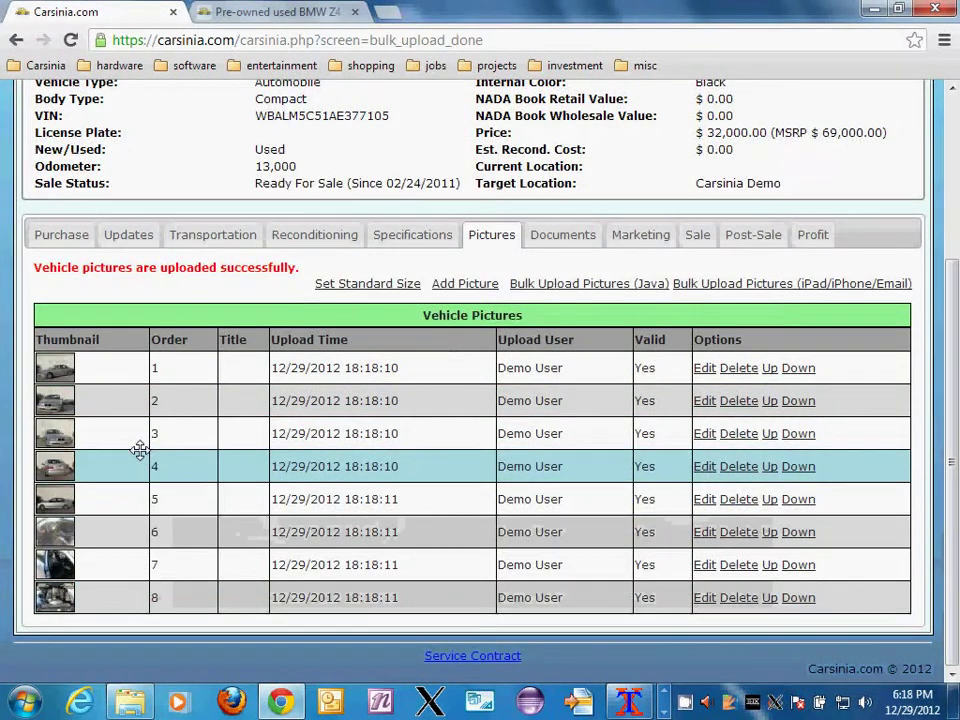
left_click(60, 436)
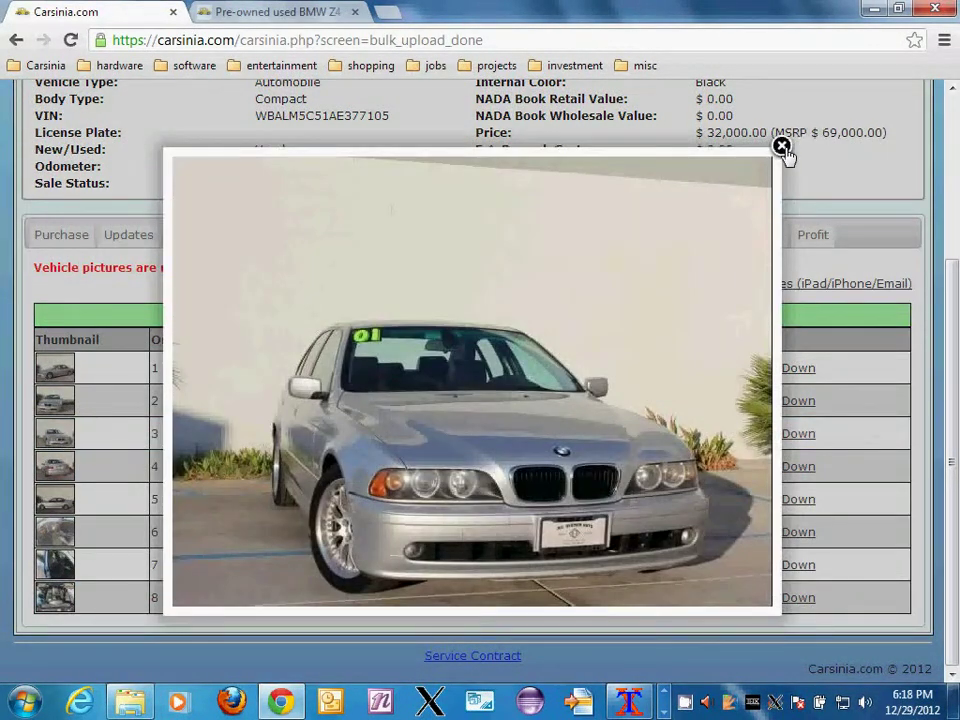
left_click(782, 147)
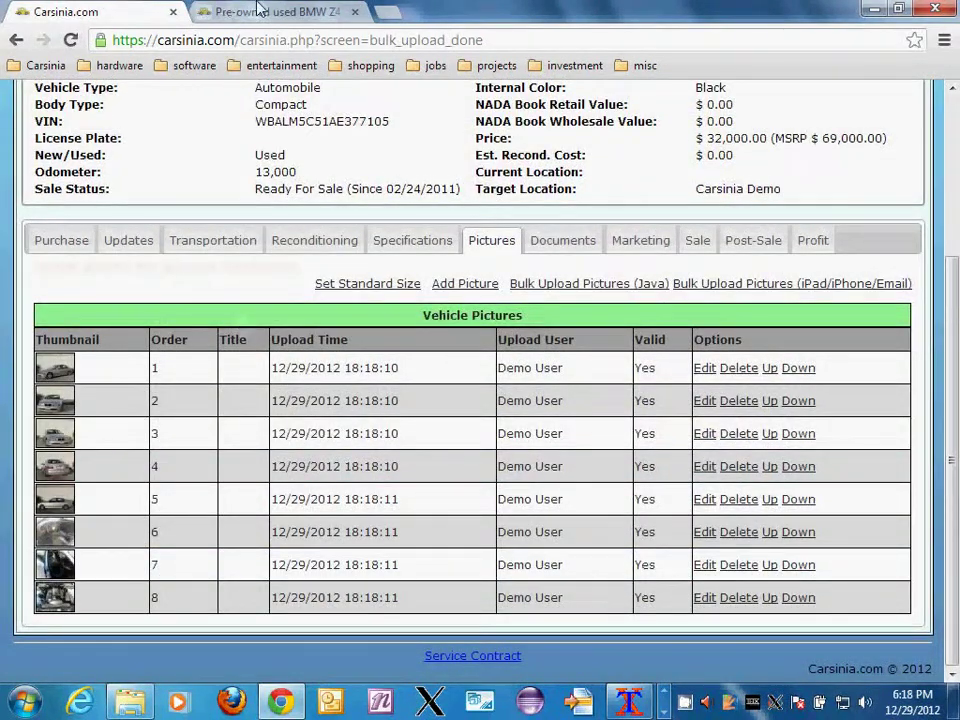
left_click(225, 12)
Reload the Z4 listing and browse its newly uploaded photos in the enlarged gallery
key("F5")
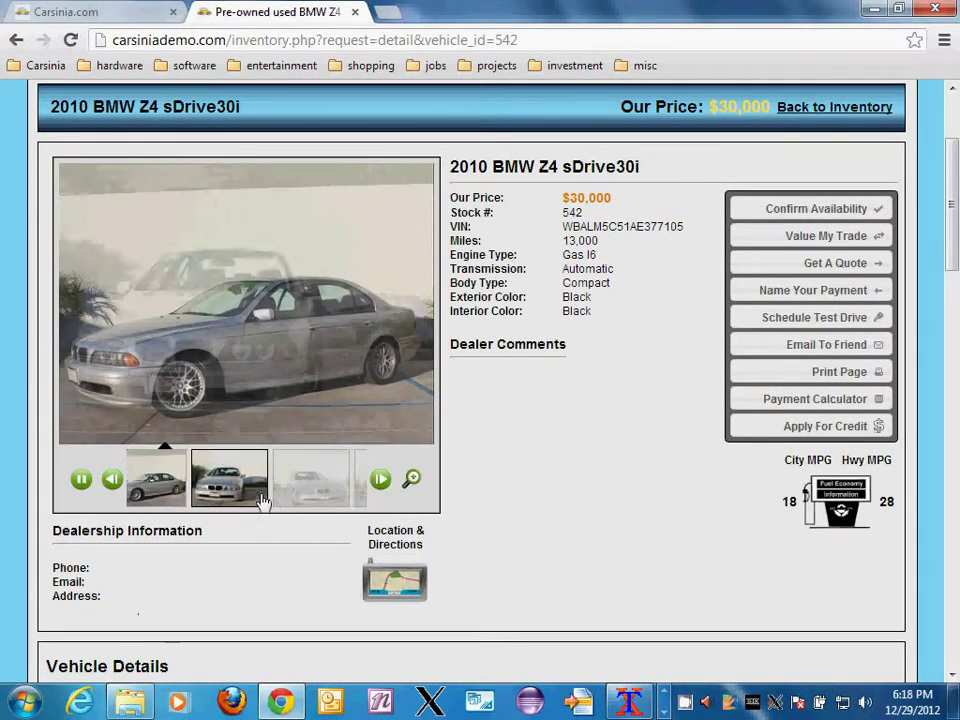
left_click(413, 479)
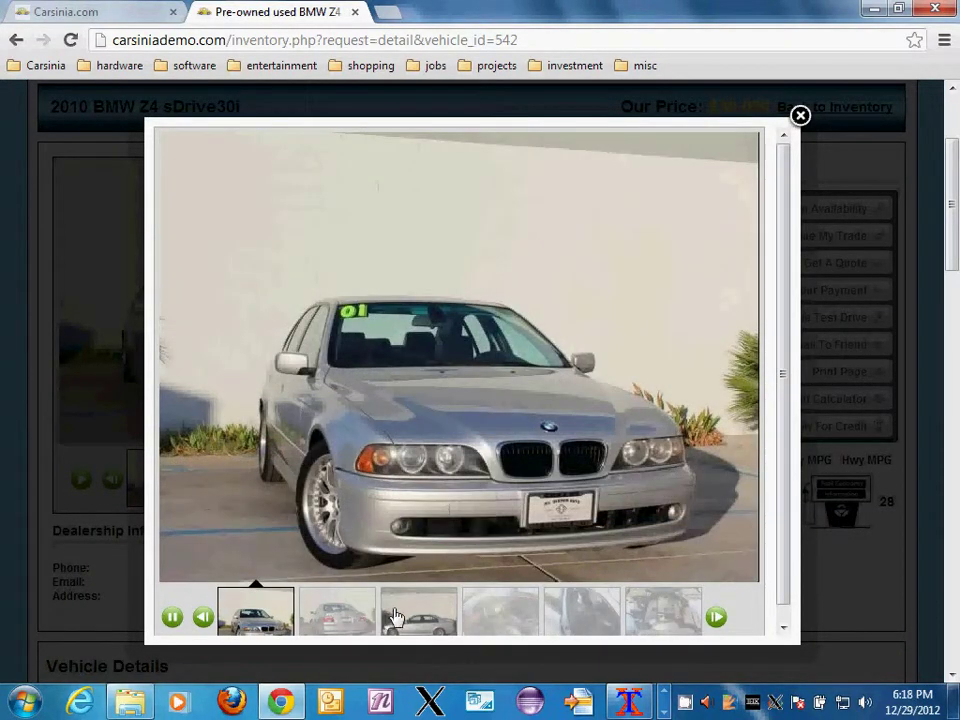
left_click(410, 626)
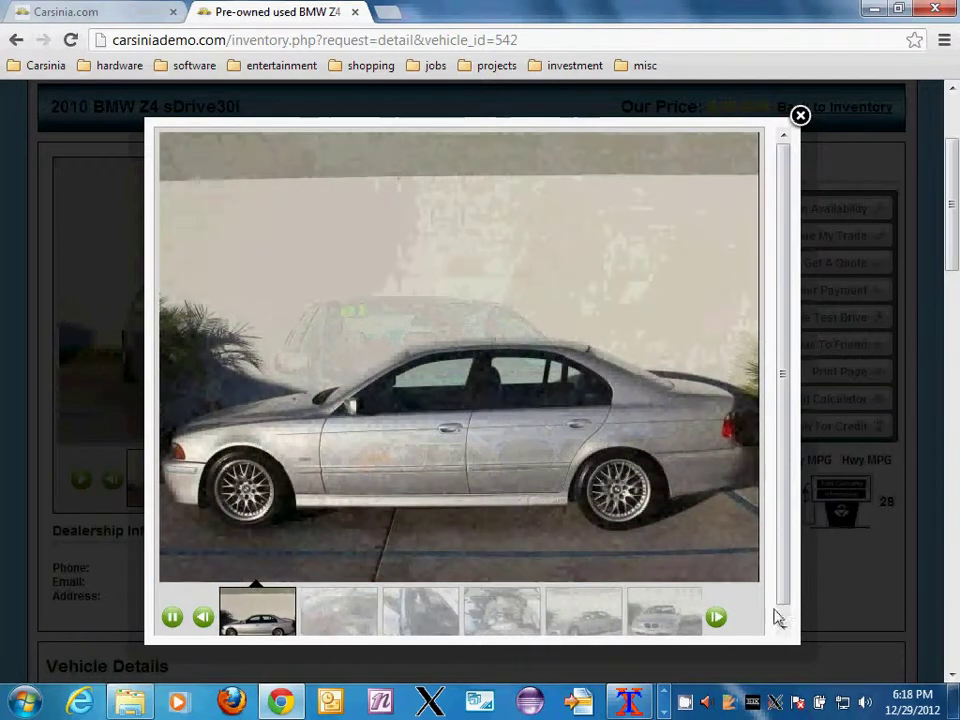
left_click(715, 618)
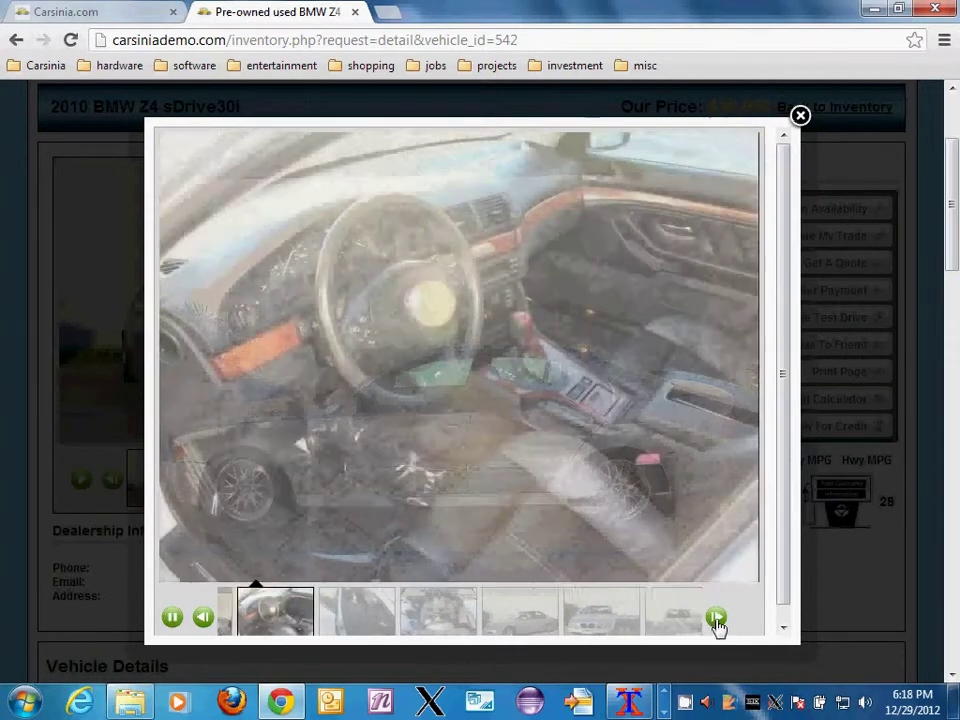
key("Escape")
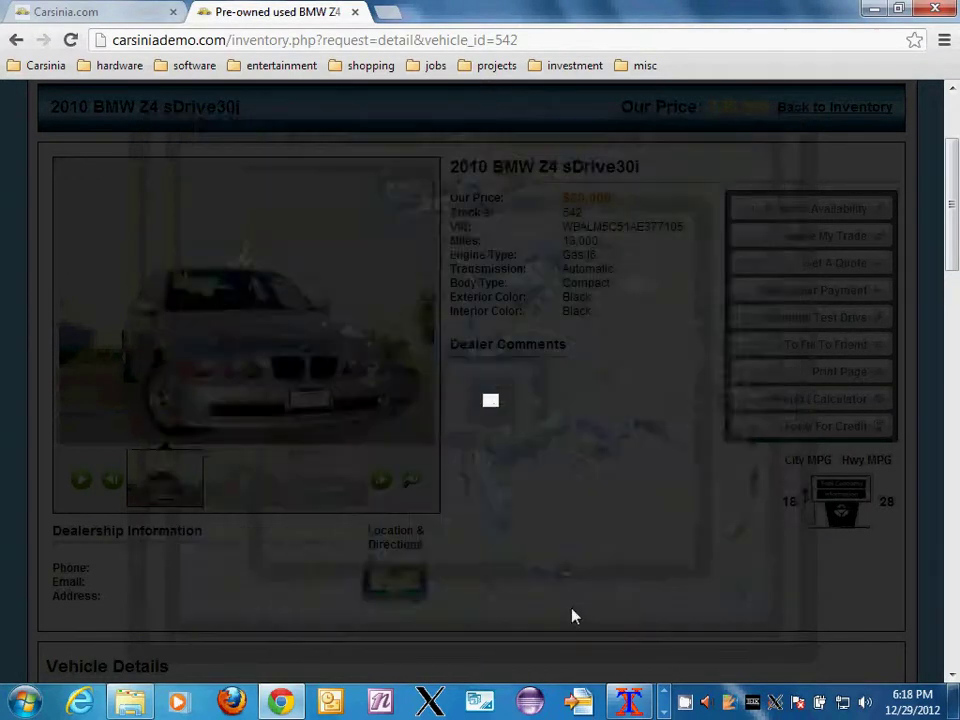
Reorder the leading pictures, dragging the fifth and then the third picture to the top
left_click(66, 10)
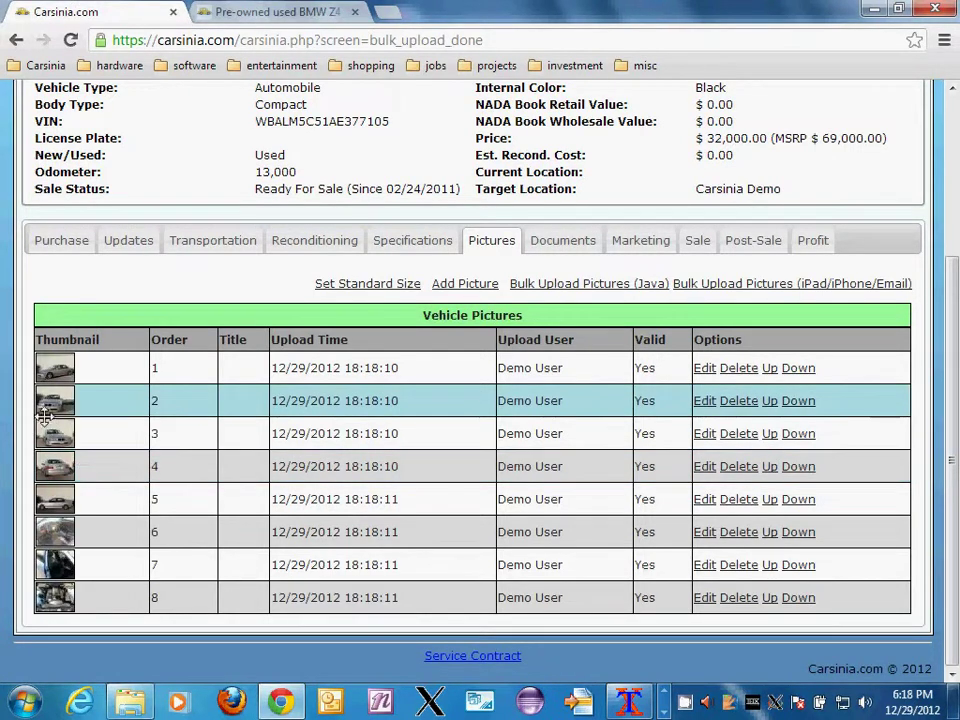
left_click(56, 370)
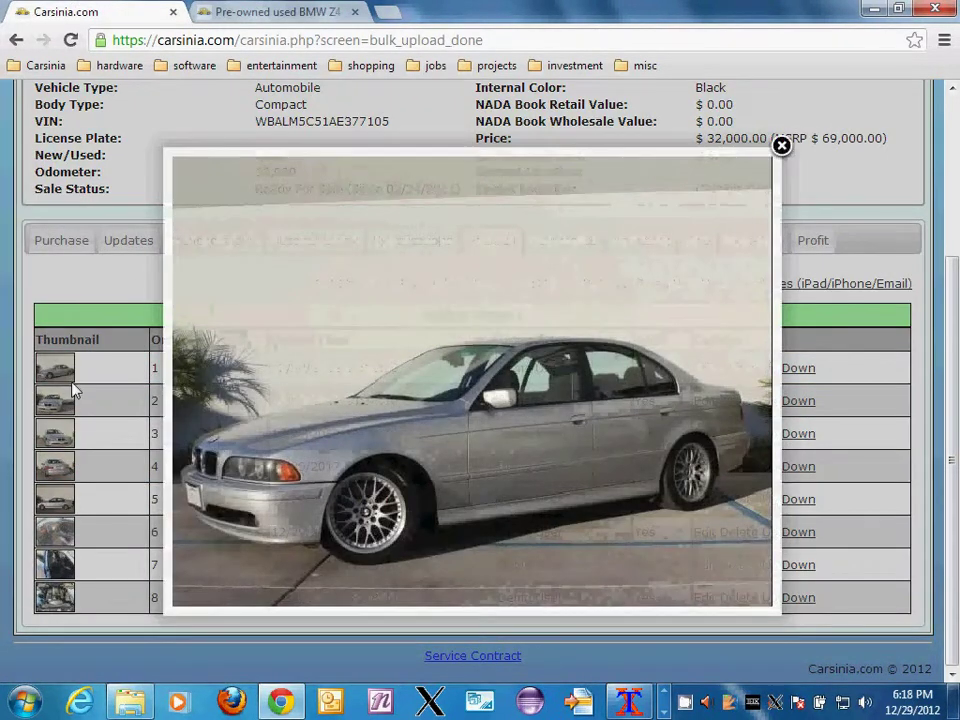
left_click(315, 457)
left_click_drag(106, 499, 120, 392)
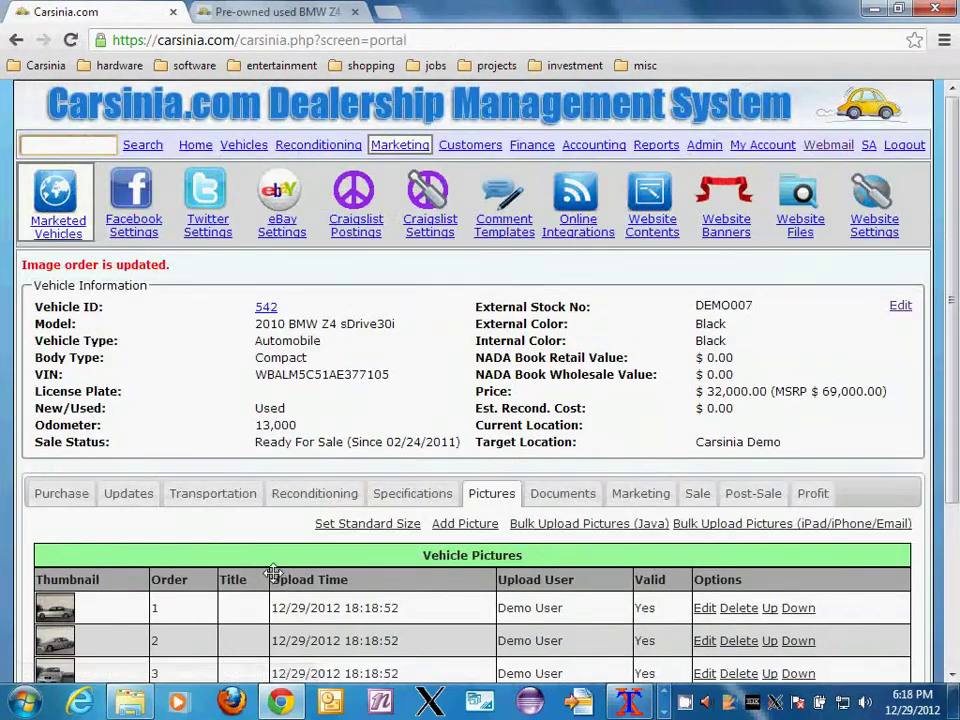
scroll(272, 577, "down", 2)
left_click_drag(124, 578, 107, 429)
scroll(129, 598, "down", 3)
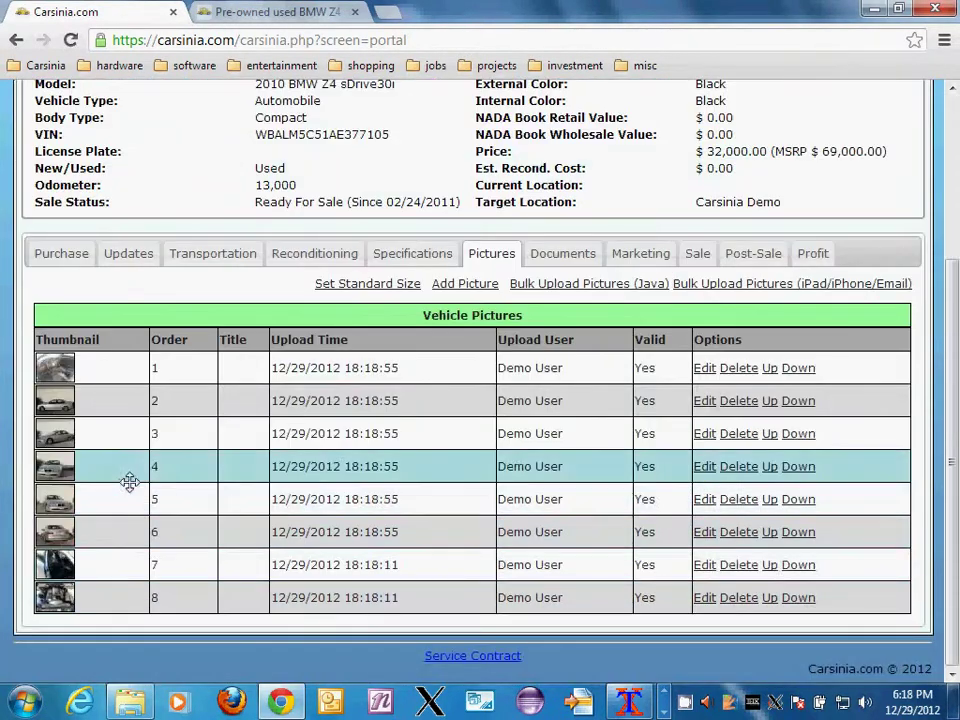
left_click_drag(101, 439, 120, 395)
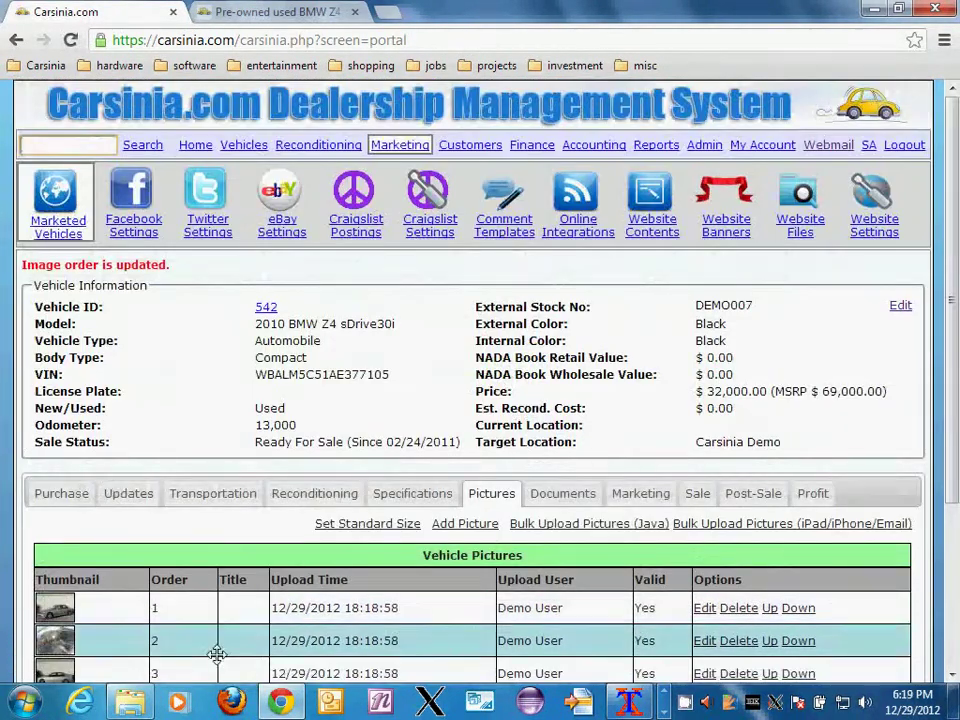
scroll(217, 650, "down", 3)
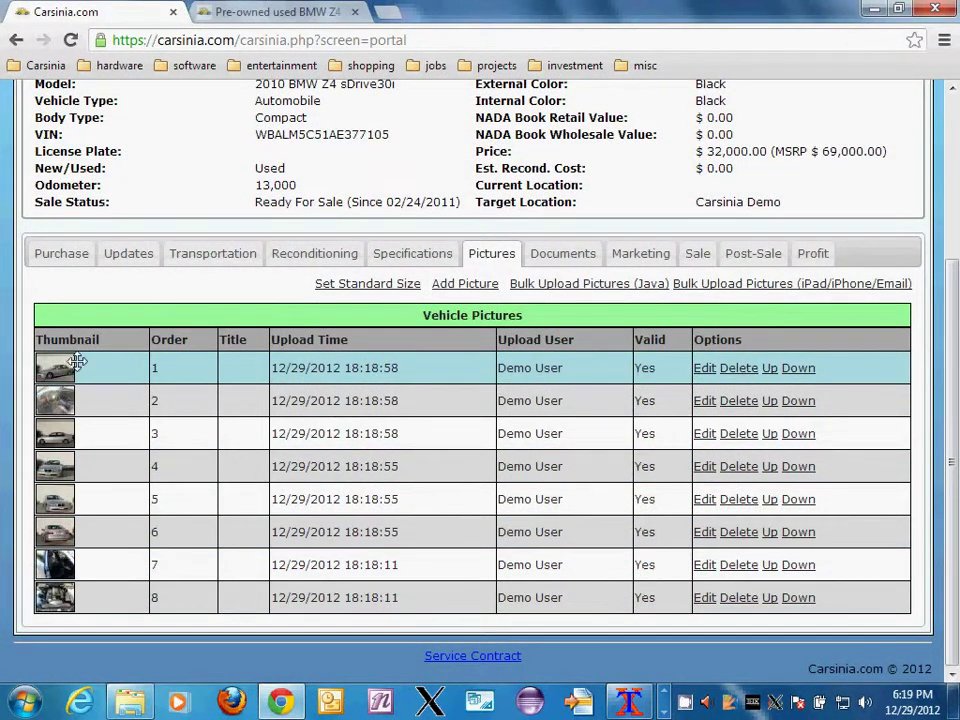
Move the two interior photos up into positions 3 and 4
left_click(62, 366)
left_click(538, 522)
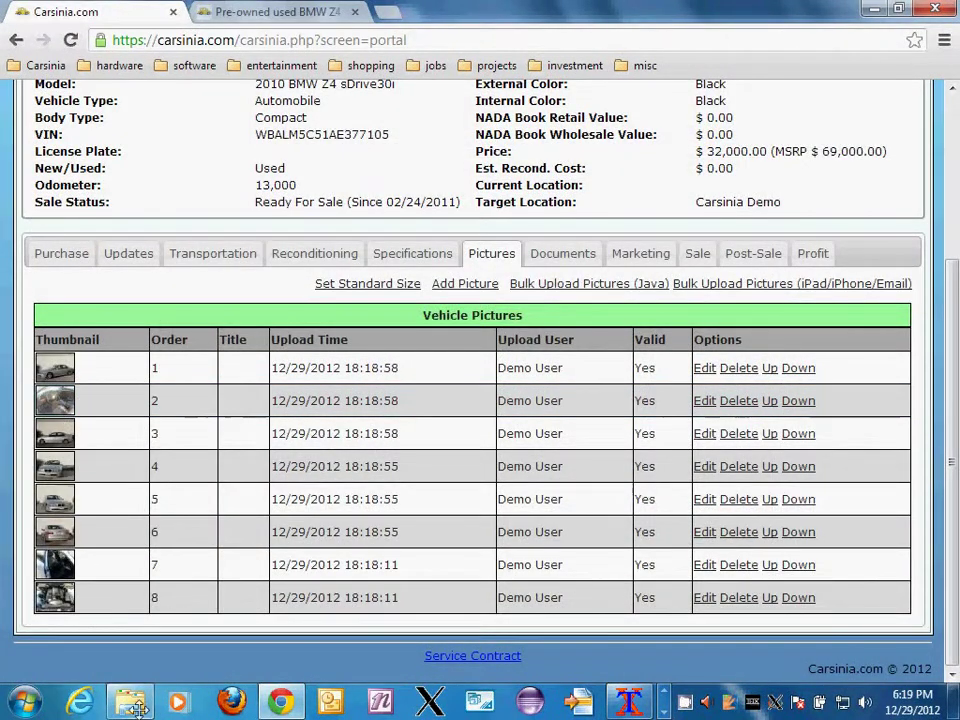
left_click_drag(79, 561, 122, 456)
scroll(120, 611, "down", 5)
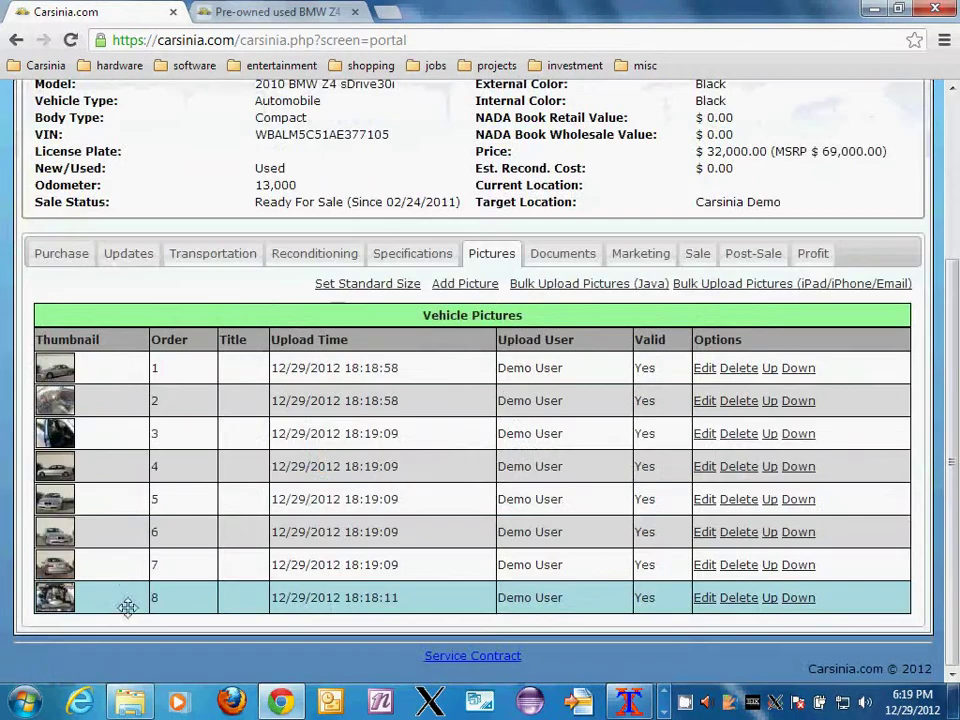
left_click_drag(124, 598, 116, 476)
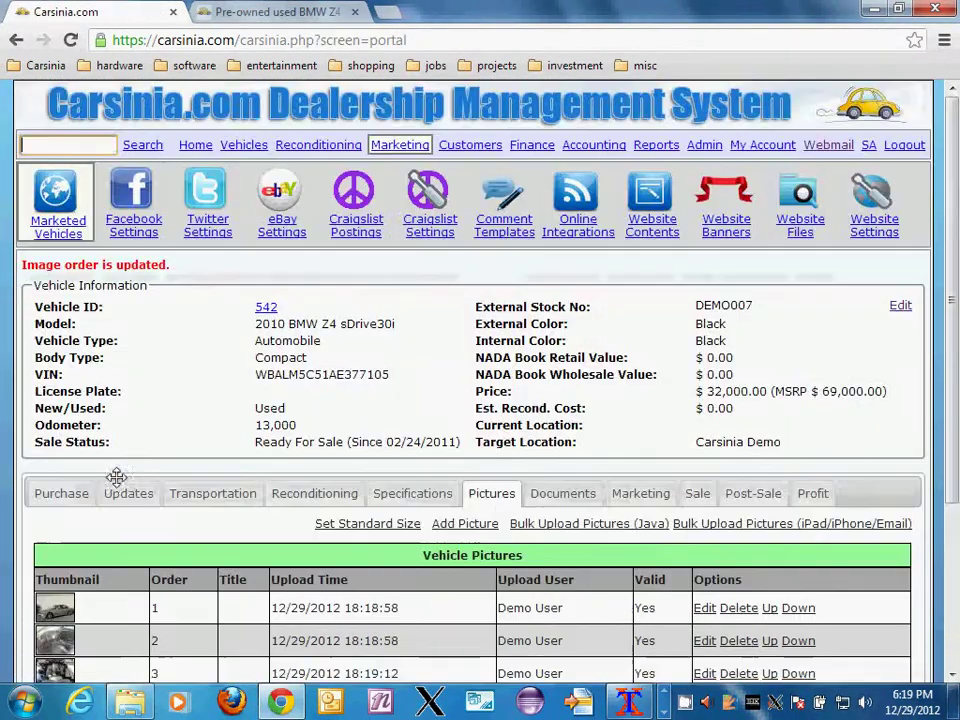
scroll(96, 426, "down", 5)
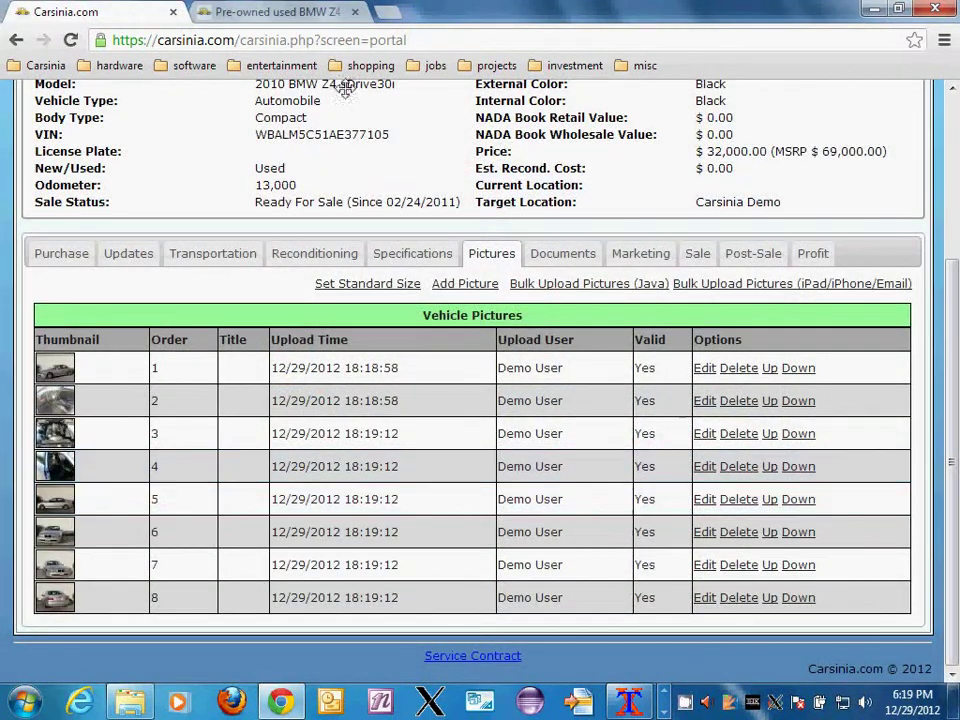
left_click(265, 12)
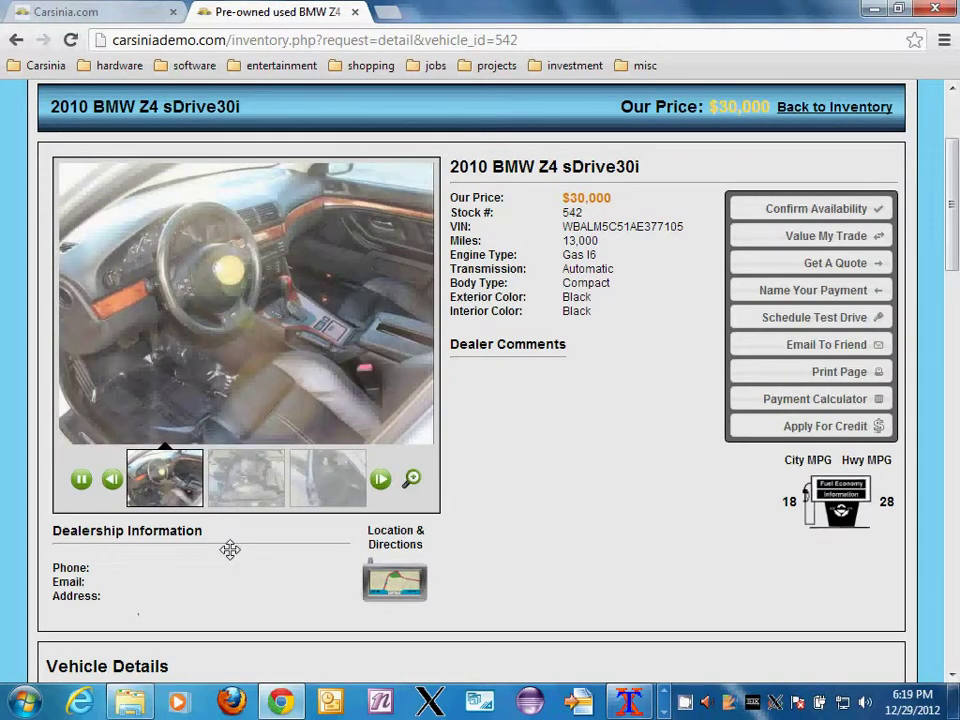
left_click(91, 8)
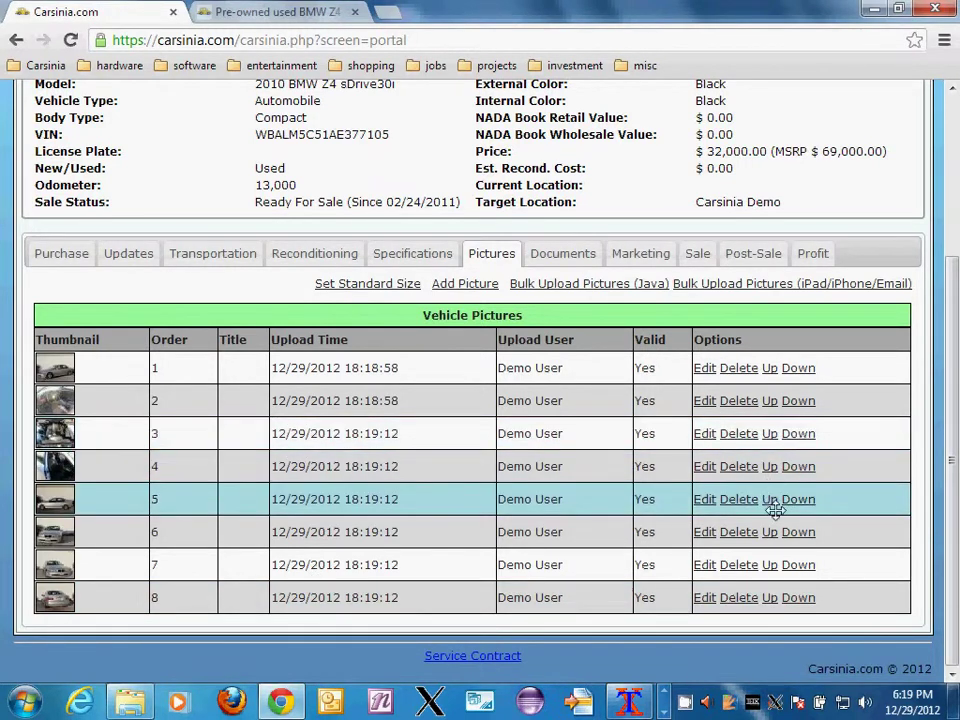
Move picture 4 up, picture 3 up, then picture 2 back down one place
left_click(769, 467)
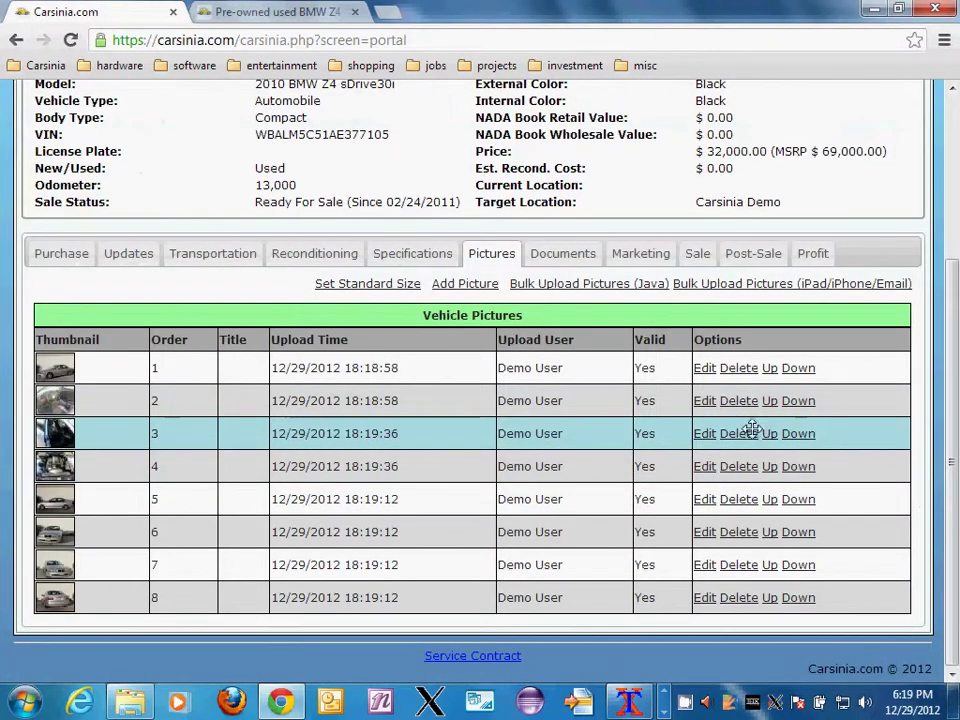
left_click(768, 433)
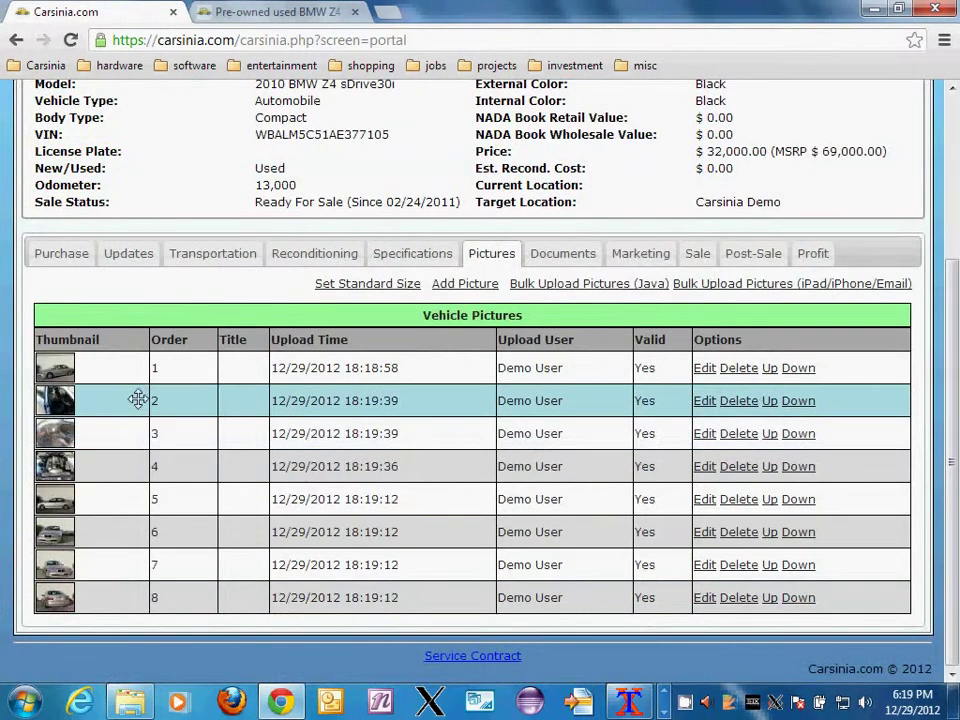
left_click(798, 401)
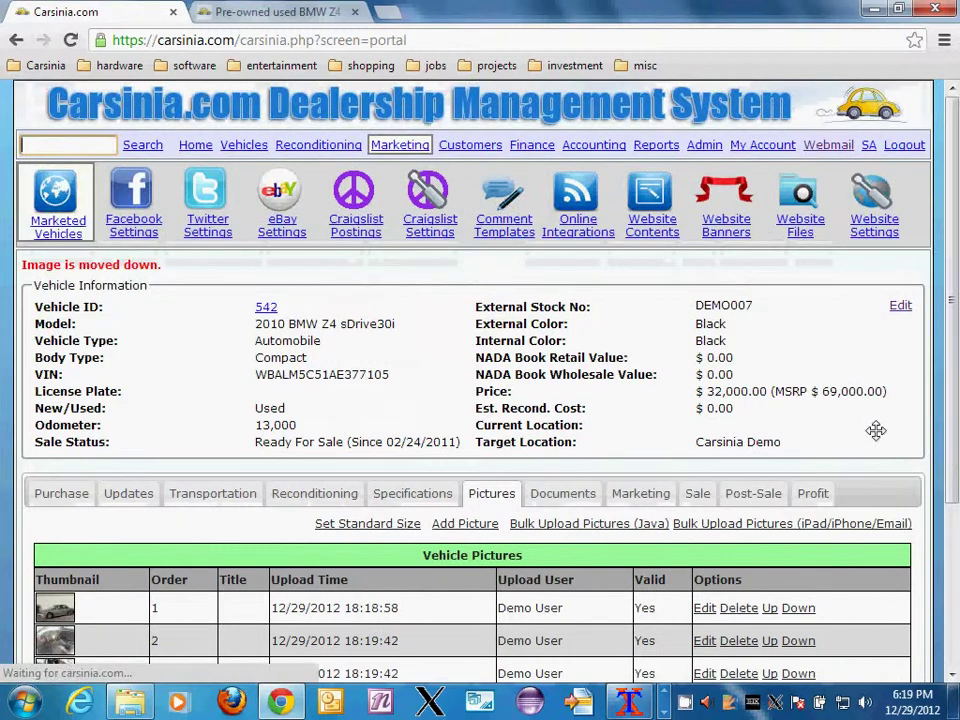